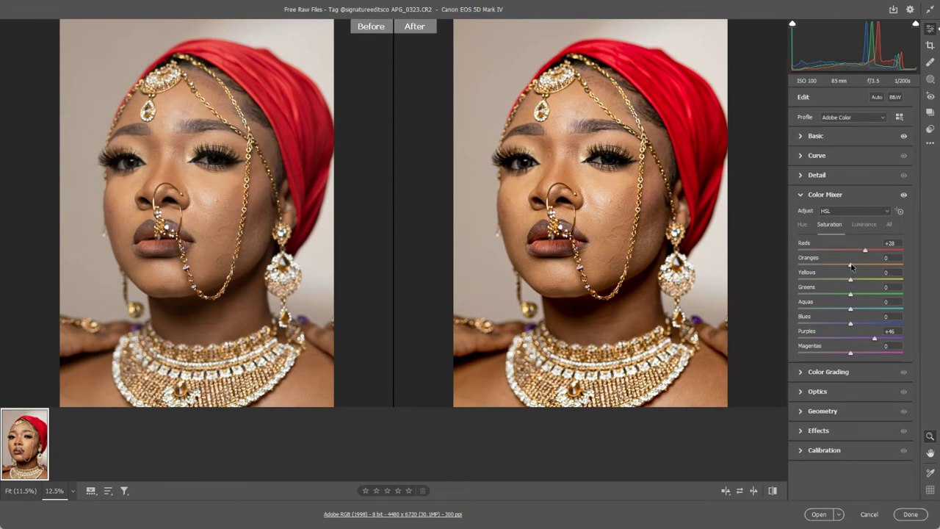
- Try lowering the Oranges saturation in the Color Mixer to -95 and -44, resetting it after each attempt
left_click_drag(851, 265, 801, 267)
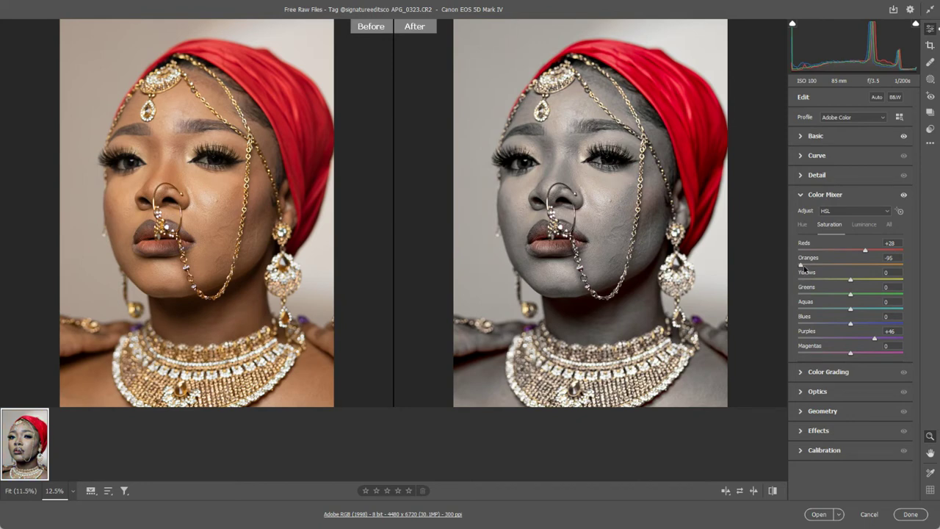
key("ctrl+z")
left_click(829, 270)
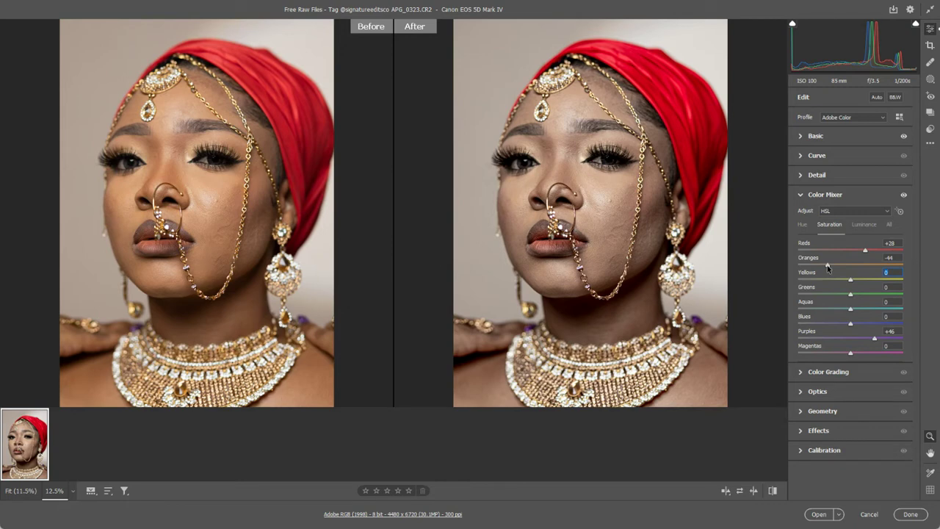
double_click(827, 265)
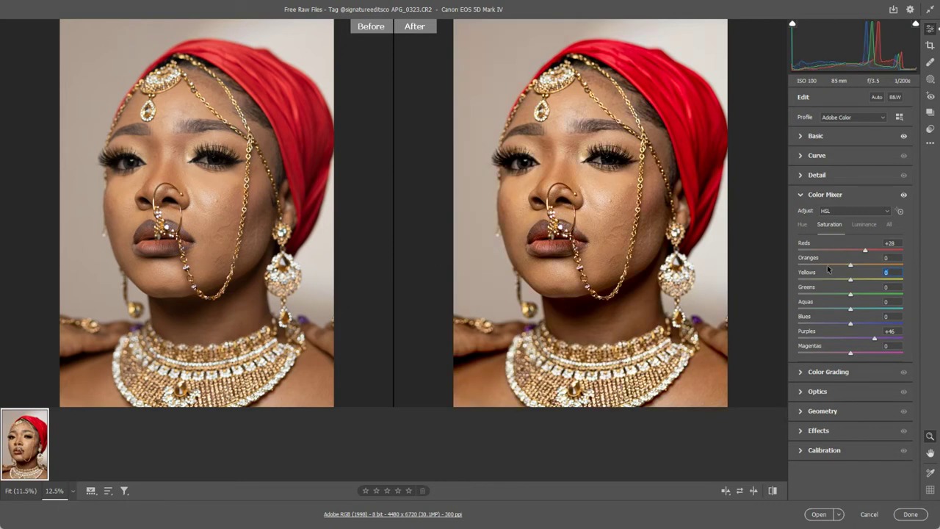
- Compare the photo with and without the Color Mixer adjustments
left_click(801, 196)
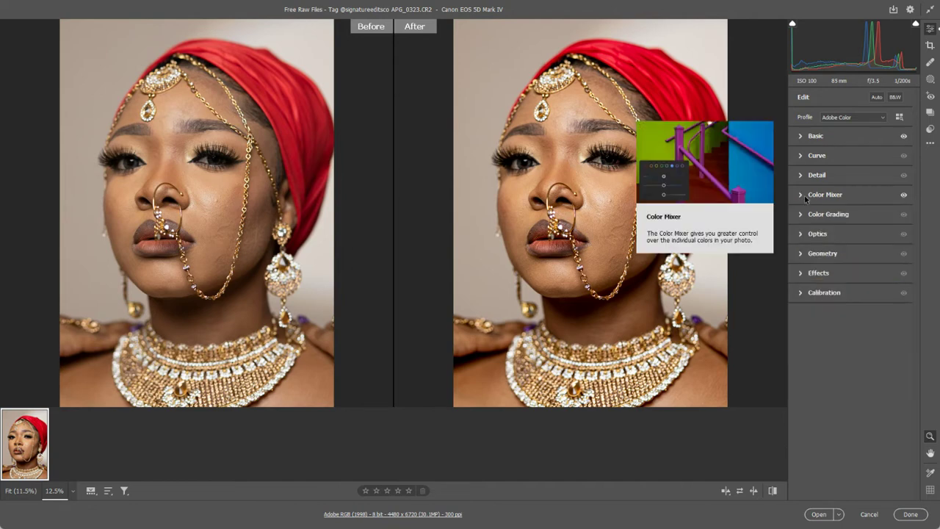
left_click(903, 196)
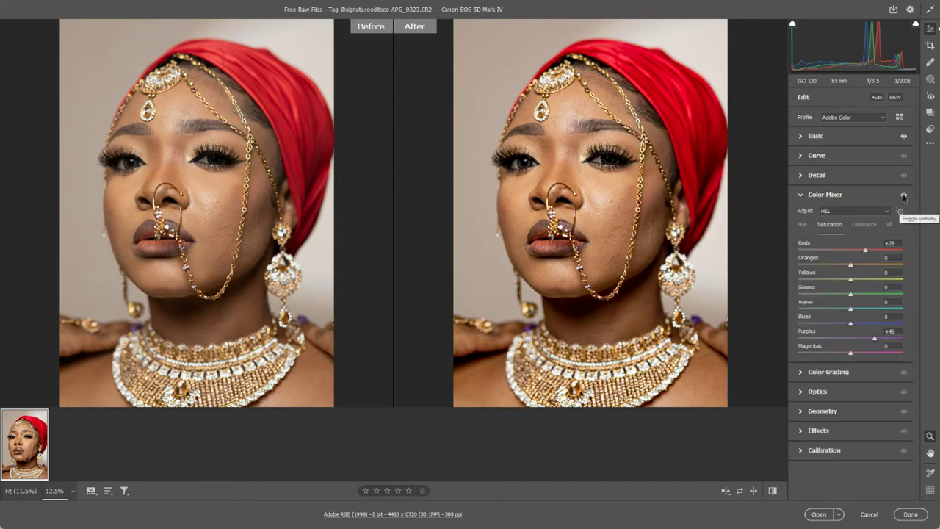
left_click(904, 195)
left_click(904, 196)
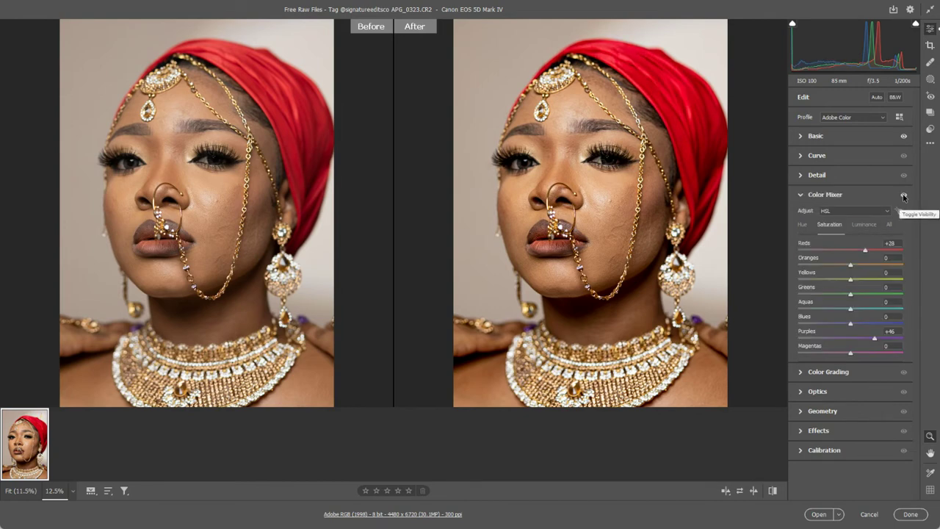
left_click(904, 196)
left_click(903, 196)
left_click(903, 196)
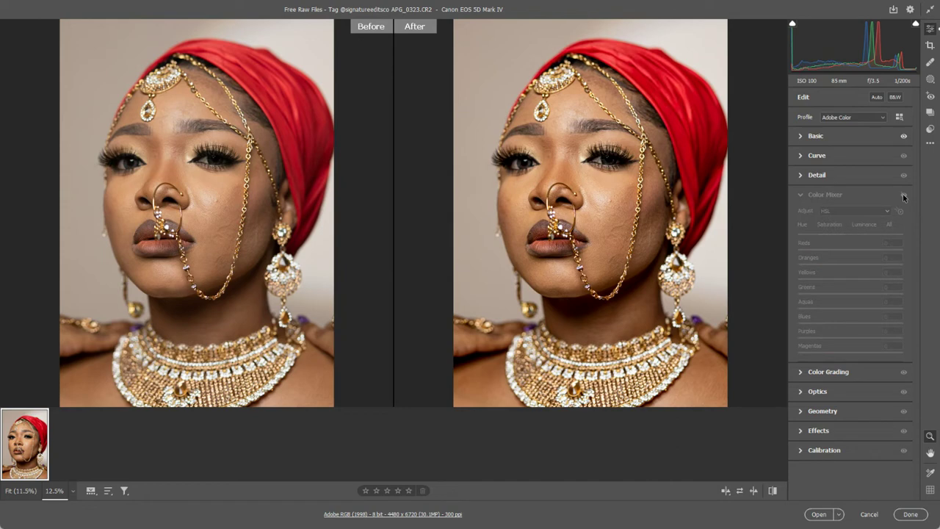
left_click(904, 196)
left_click(903, 196)
left_click(903, 196)
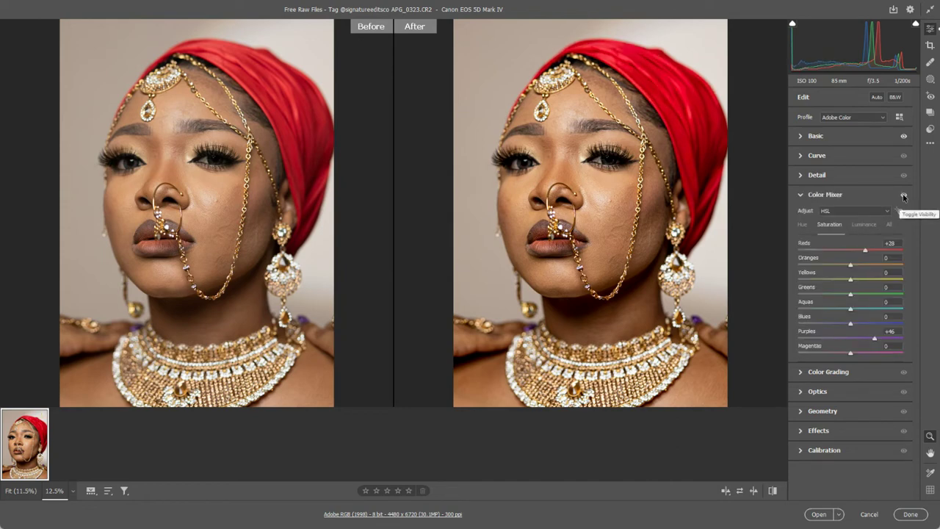
left_click(801, 197)
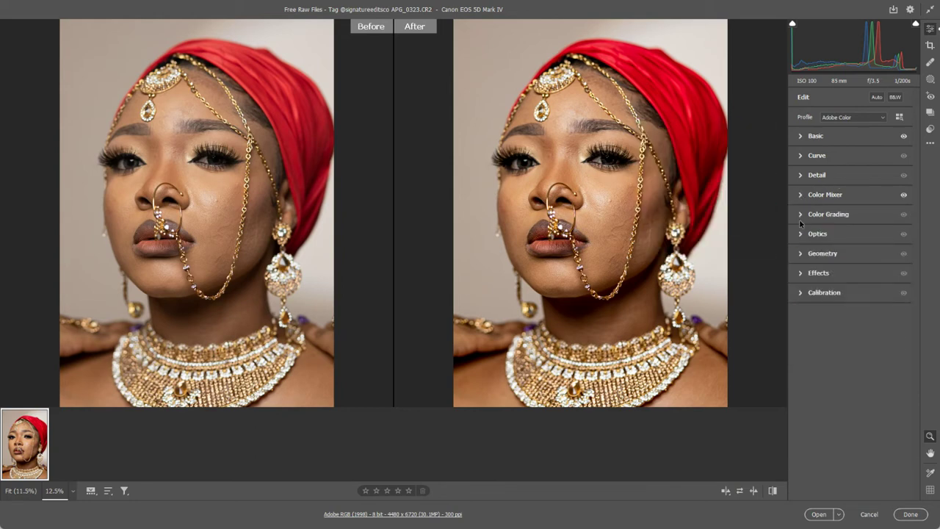
- Tint the shadows violet-blue in Color Grading with hue 263 and saturation 39
left_click(800, 216)
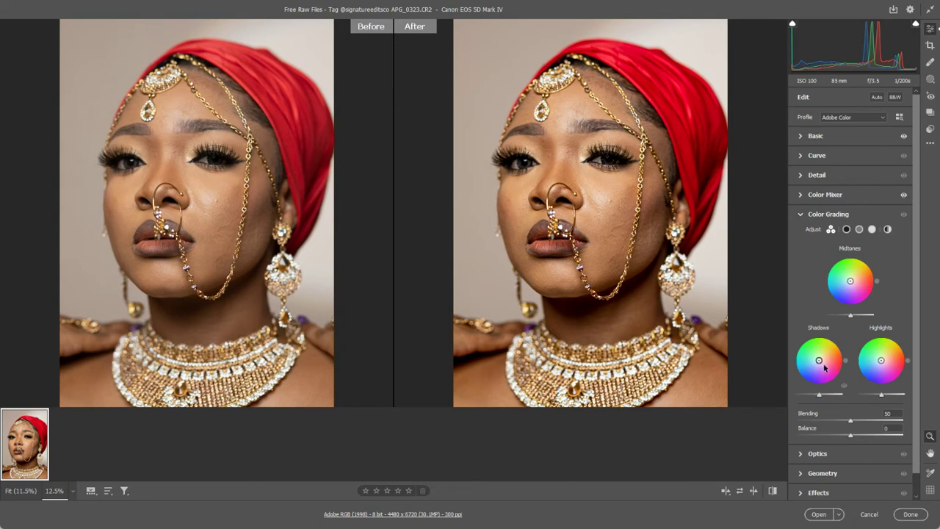
left_click_drag(820, 361, 816, 380)
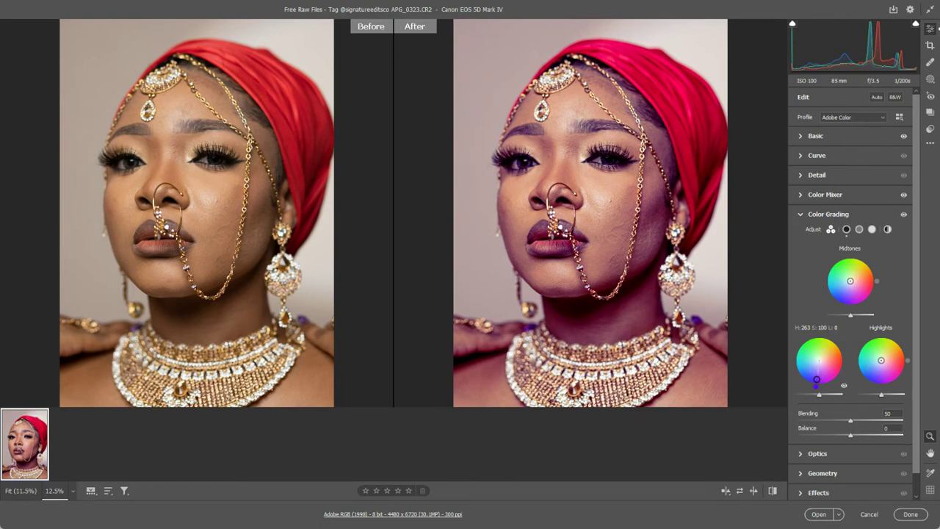
double_click(817, 380)
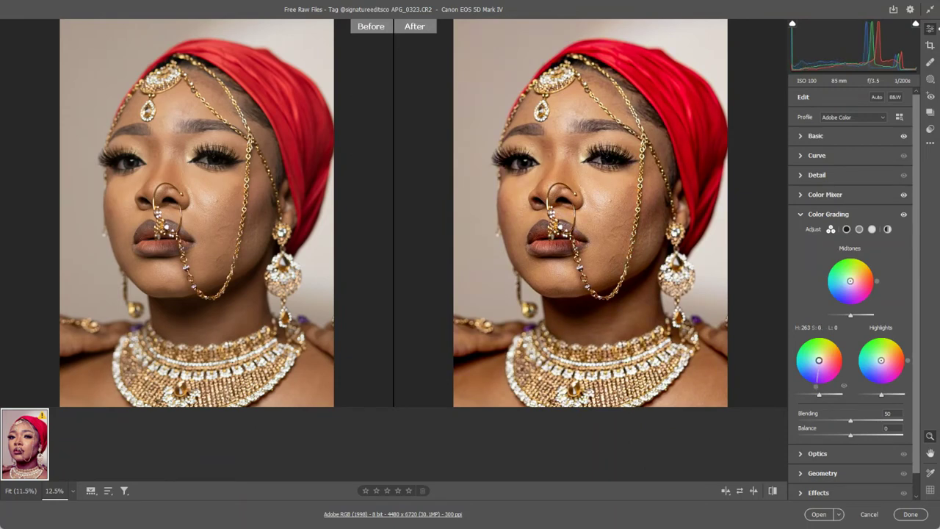
left_click_drag(819, 361, 818, 368)
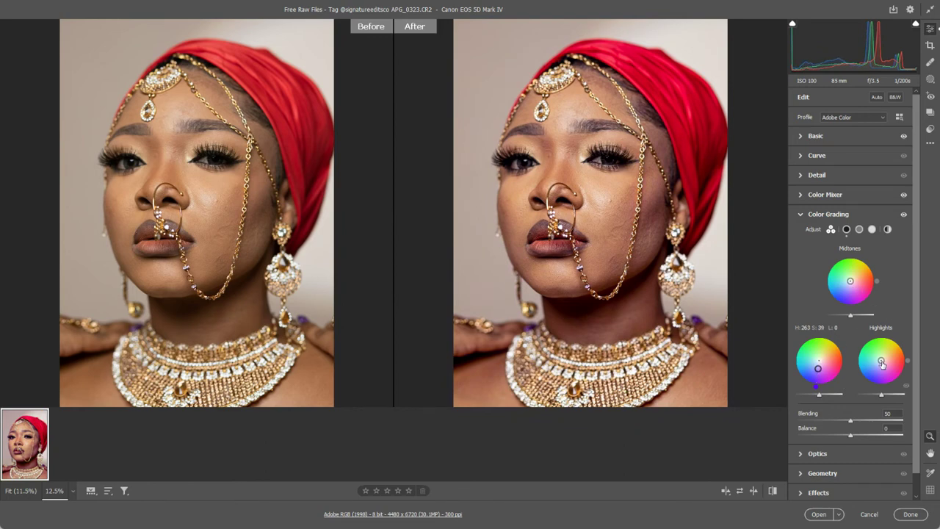
- Tint the highlights green with hue 96 and saturation 32, and the midtones teal with hue 174 and saturation 22
left_click_drag(881, 364, 879, 341)
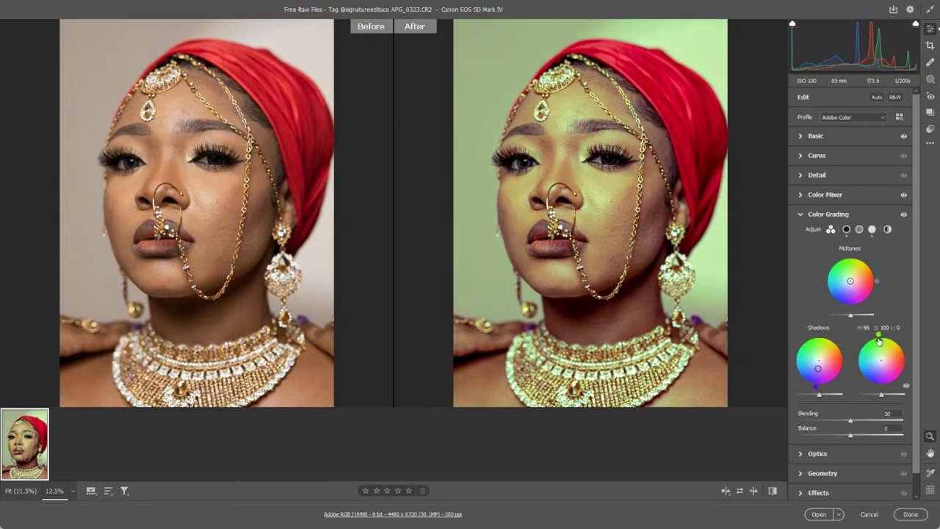
left_click_drag(879, 341, 880, 353)
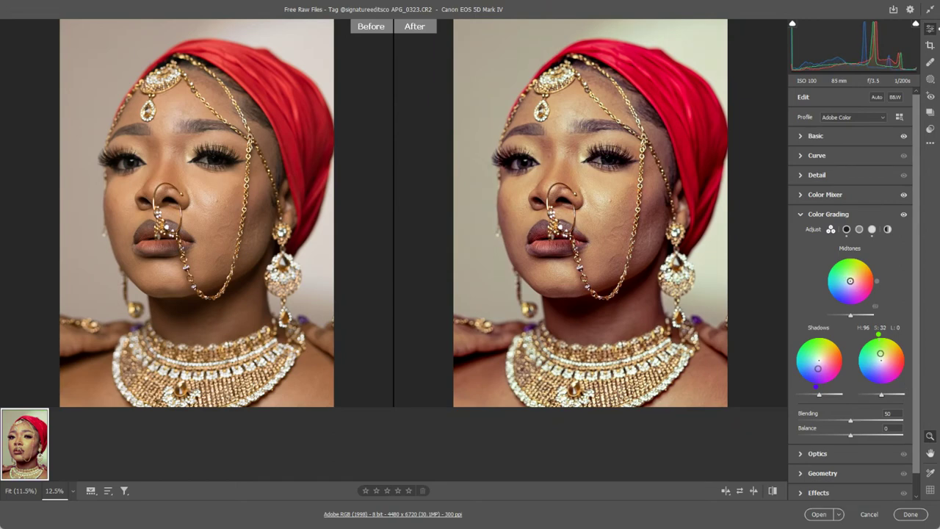
mouse_move(850, 280)
left_mouse_down()
mouse_move(839, 296)
mouse_move(830, 289)
mouse_move(862, 297)
mouse_move(868, 269)
mouse_move(849, 281)
mouse_move(867, 262)
mouse_move(850, 253)
mouse_move(826, 264)
mouse_move(833, 304)
mouse_move(823, 278)
left_mouse_up()
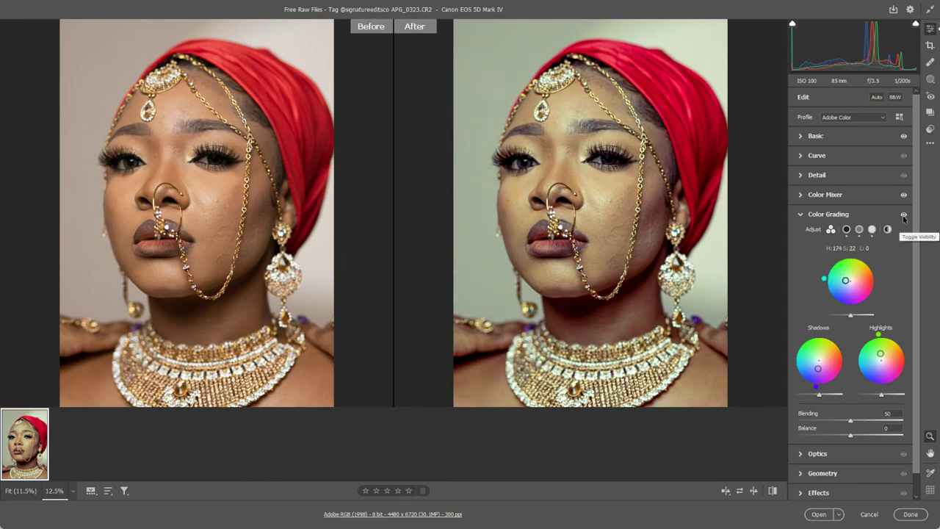
- Compare the photo with and without the three Color Grading tints
left_click(903, 214)
left_click(903, 215)
left_click(903, 215)
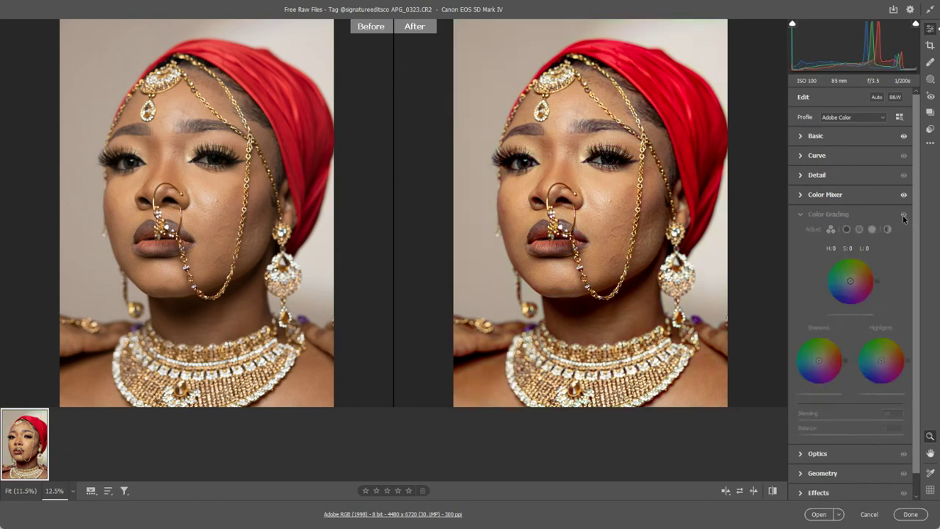
left_click(903, 214)
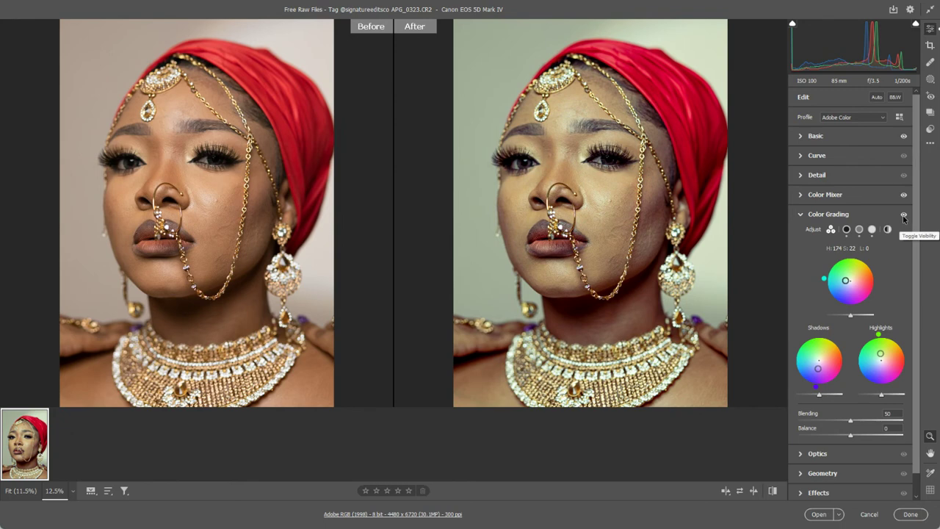
left_click(903, 214)
left_click(904, 214)
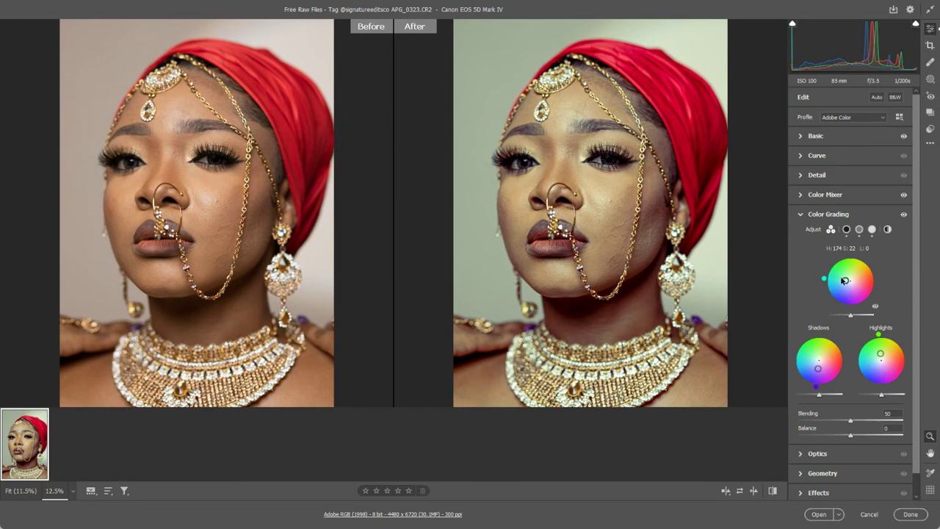
- Raise the luminance of the highlights and lower the luminance of the shadows in Color Grading
left_click(850, 317)
mouse_move(850, 317)
left_mouse_down()
mouse_move(888, 321)
mouse_move(839, 314)
mouse_move(917, 309)
mouse_move(799, 307)
mouse_move(822, 314)
mouse_move(895, 306)
mouse_move(849, 317)
left_mouse_up()
mouse_move(903, 397)
left_mouse_down()
mouse_move(936, 400)
mouse_move(845, 387)
mouse_move(892, 384)
left_mouse_up()
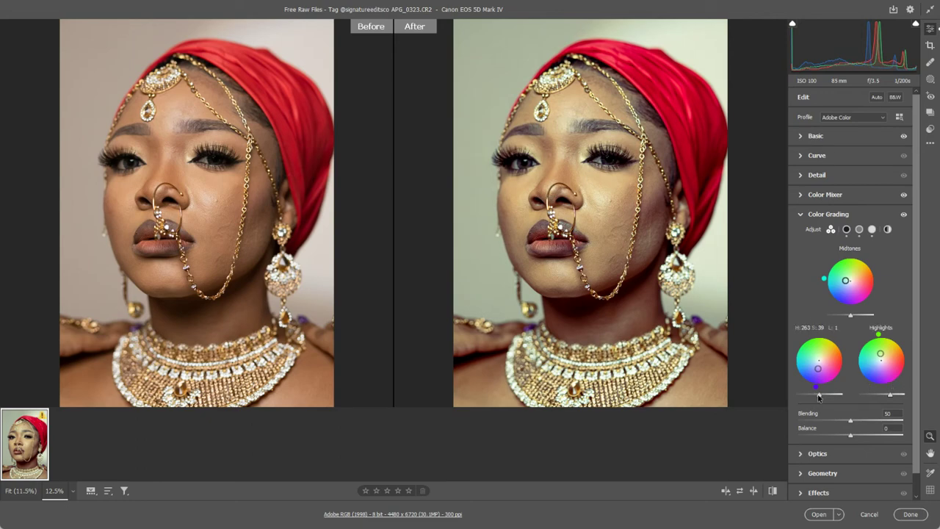
left_click_drag(818, 396, 808, 392)
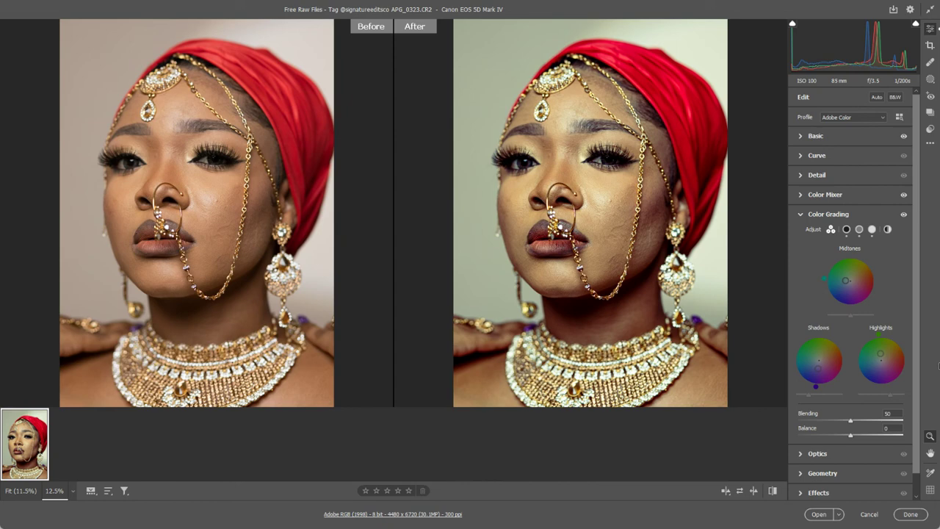
- Try an orange midtones tint with hue 38 and compare the photo with and without Color Grading
left_click_drag(823, 279, 879, 269)
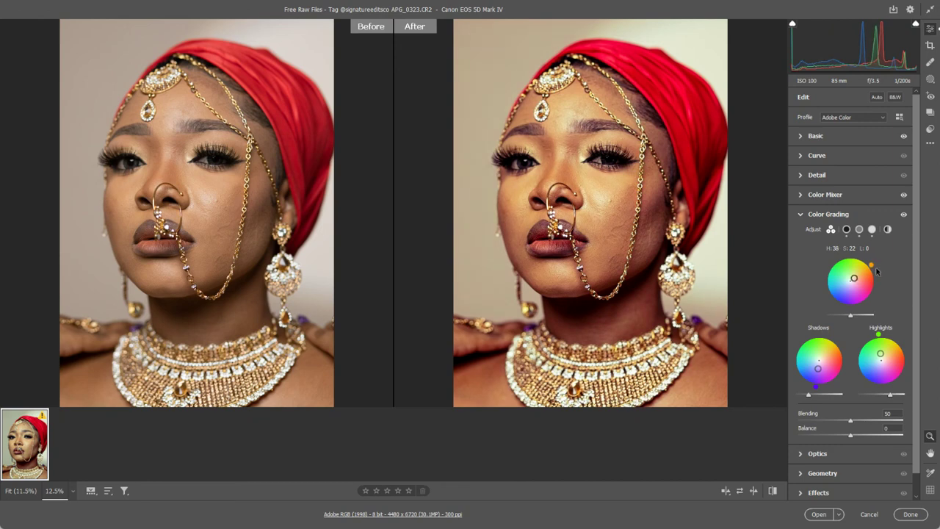
left_click(903, 218)
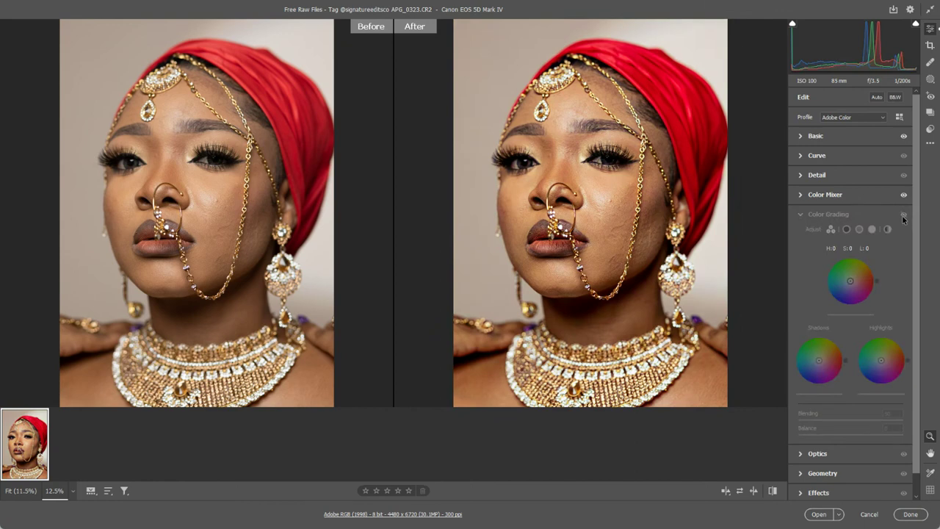
left_click(903, 218)
left_click(903, 218)
left_click(903, 218)
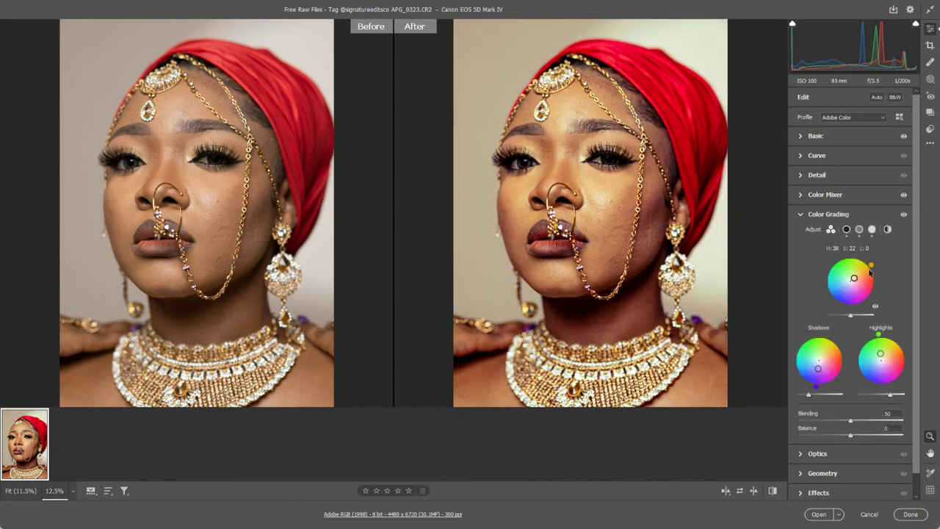
- Set the midtones tint to a green hue of 142 and compare the photo with and without Color Grading
left_click_drag(870, 270, 829, 265)
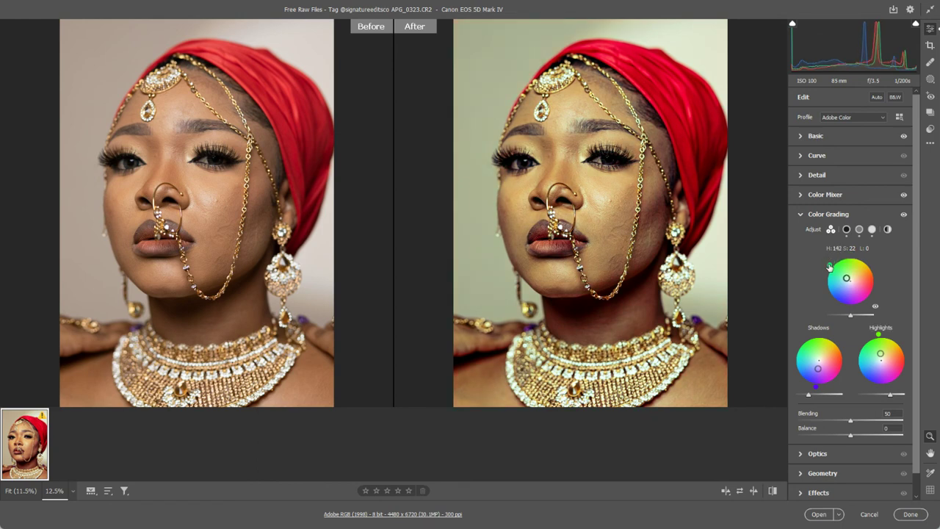
left_click(905, 216)
left_click(904, 216)
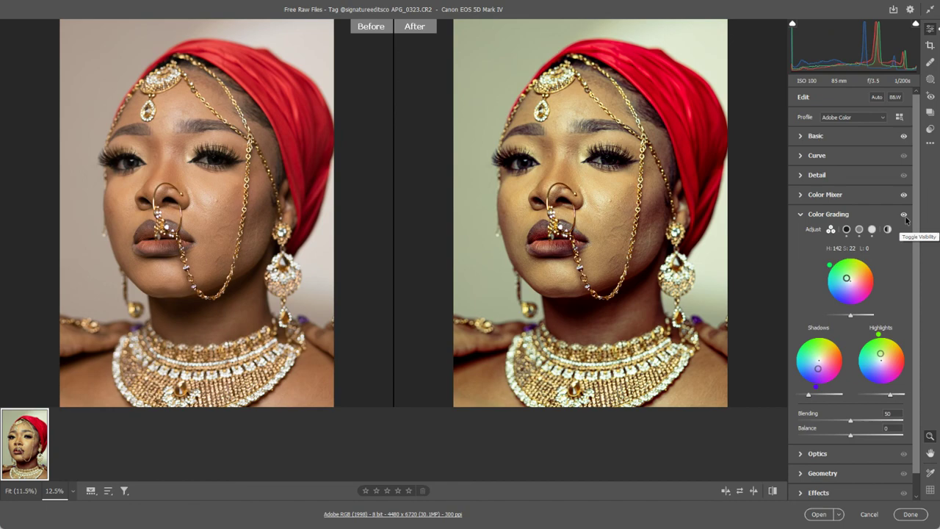
key("super")
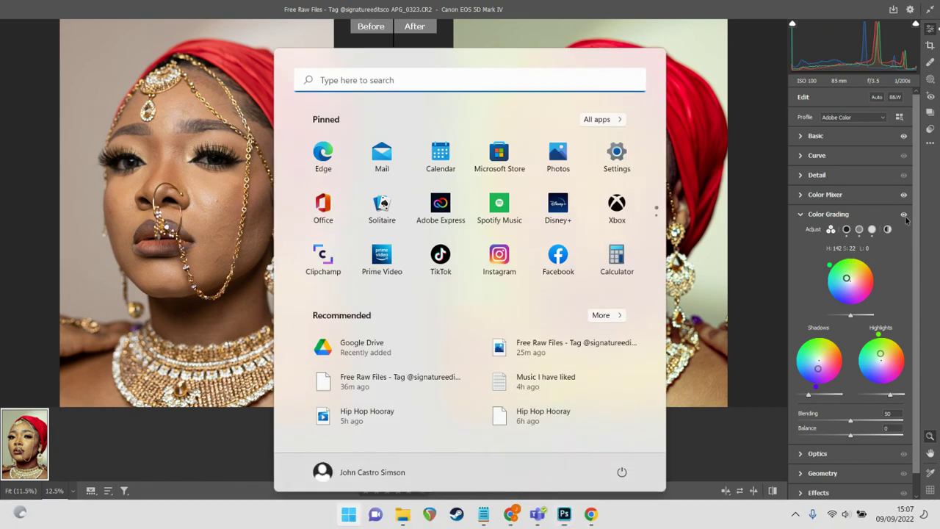
left_click(577, 512)
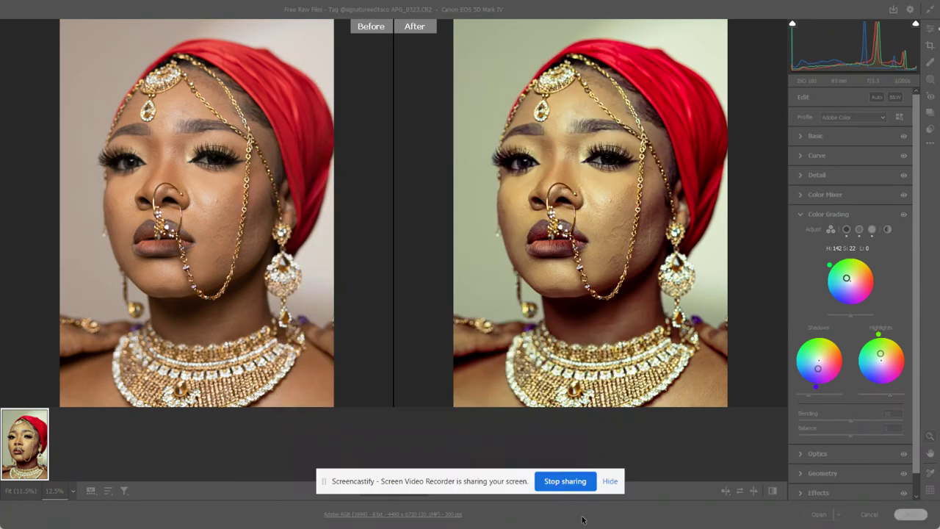